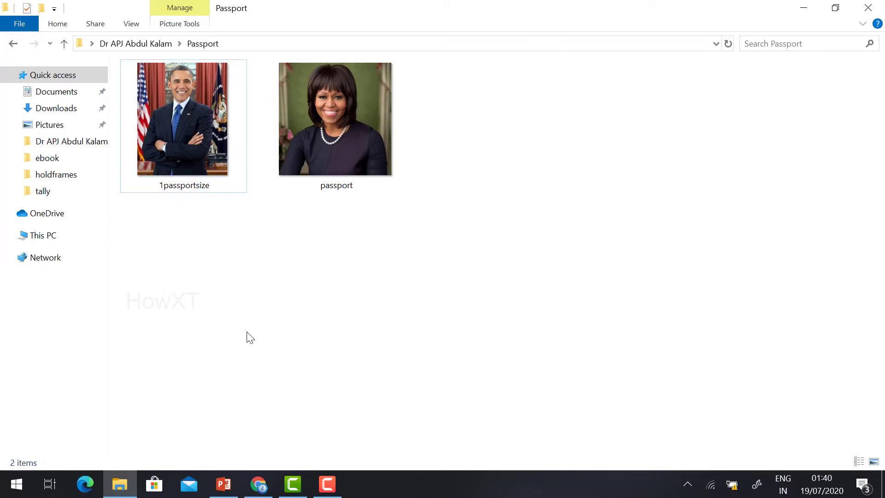
- Select the 1passportsize photo in the Passport folder
click(190, 151)
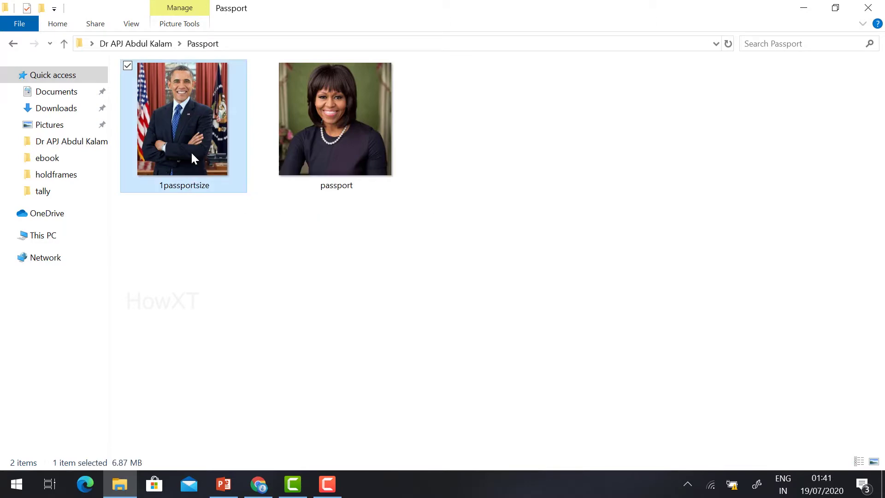
- Check the file sizes in Properties: 1passportsize at 6.87 MB and passport at 1.39 MB
right_click(190, 150)
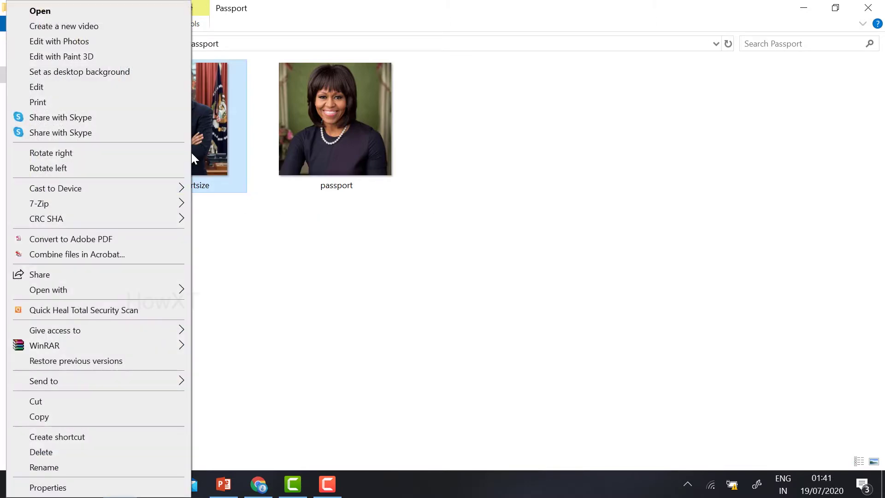
click(48, 487)
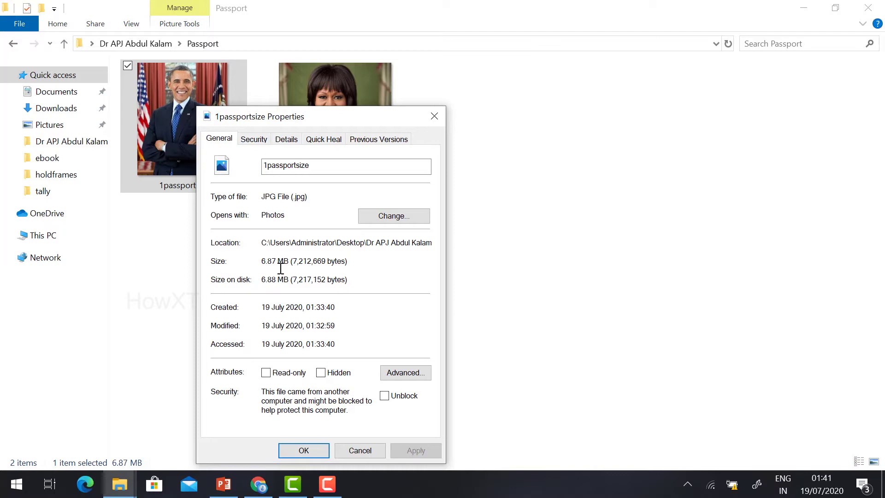
click(360, 451)
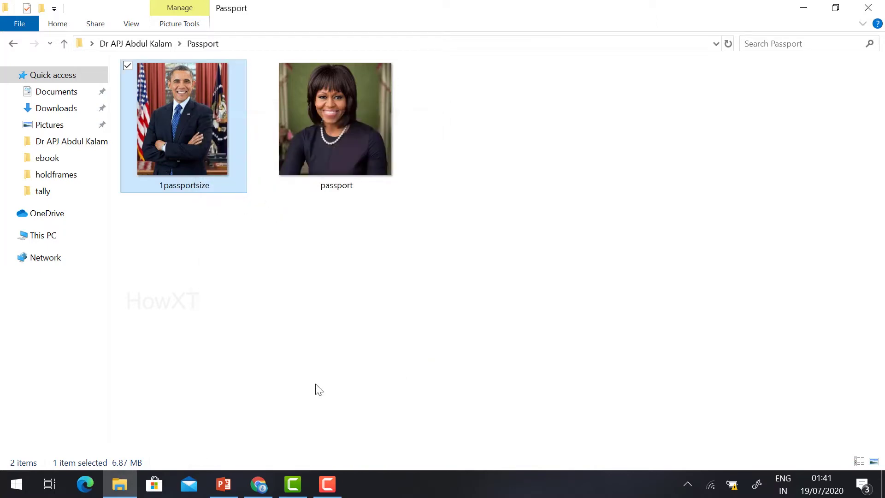
right_click(321, 140)
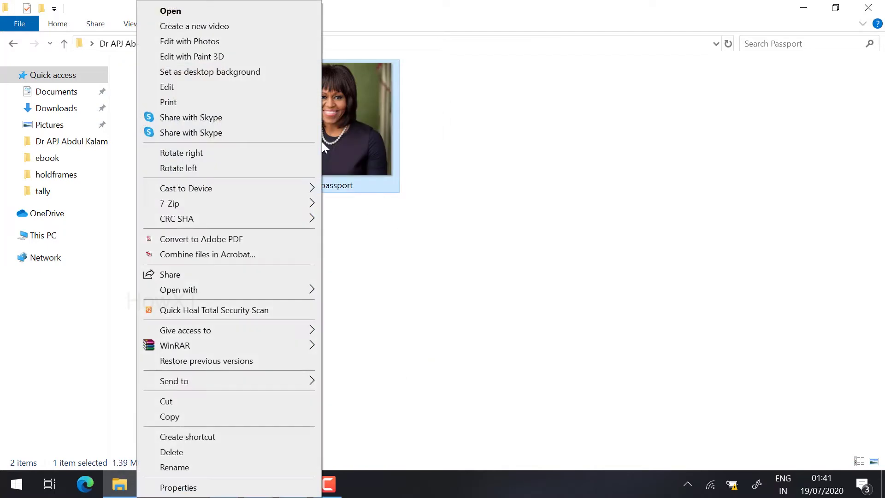
click(178, 488)
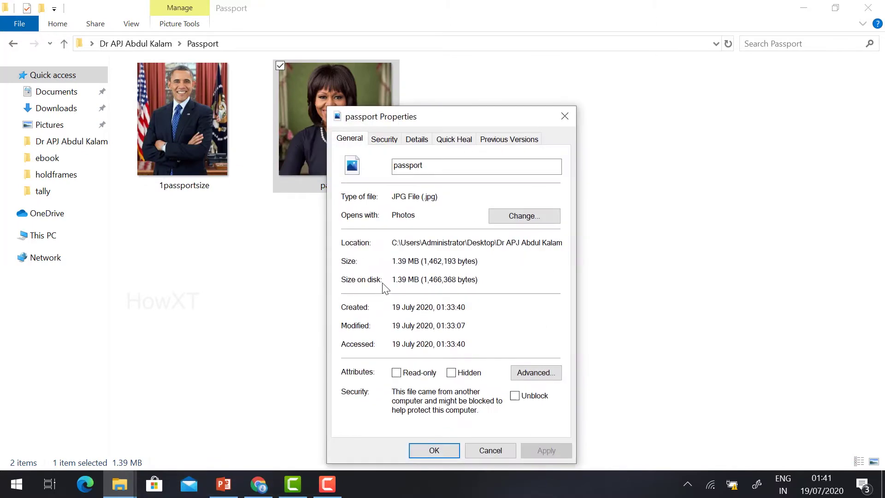
click(490, 451)
click(309, 332)
right_click(189, 152)
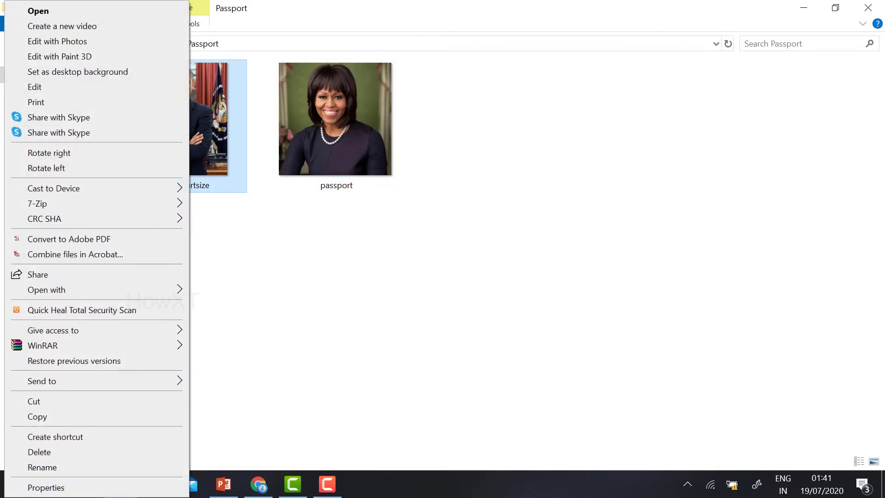
click(63, 486)
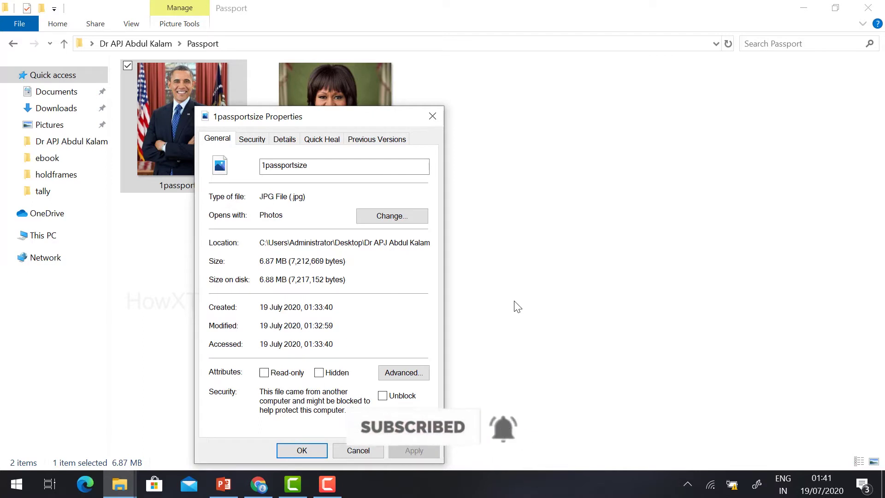
key(Escape)
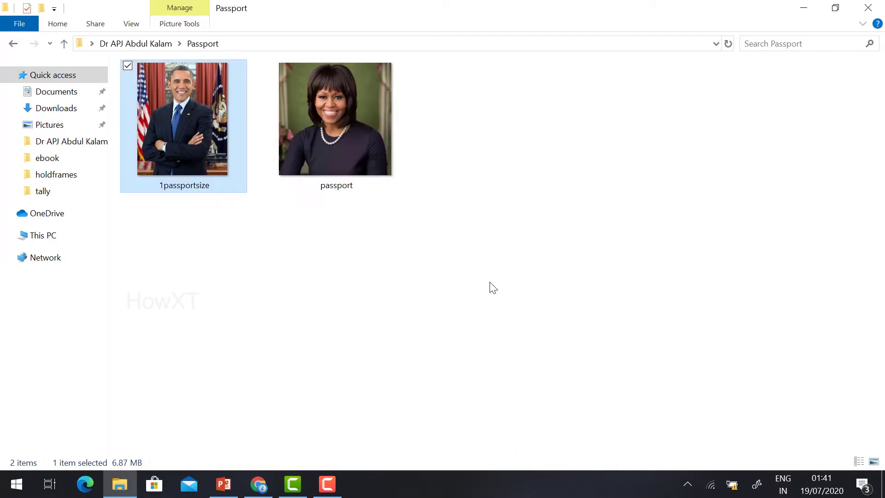
click(493, 288)
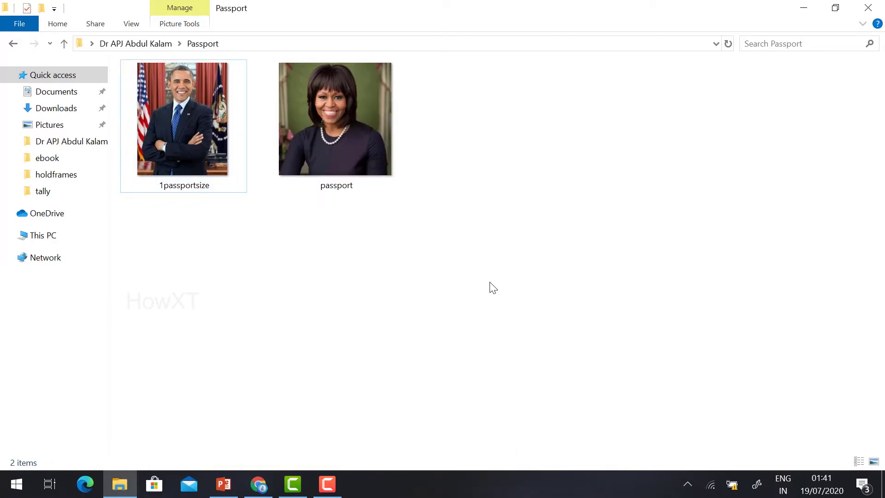
- Open 1passportsize in Paint using Open with
right_click(217, 106)
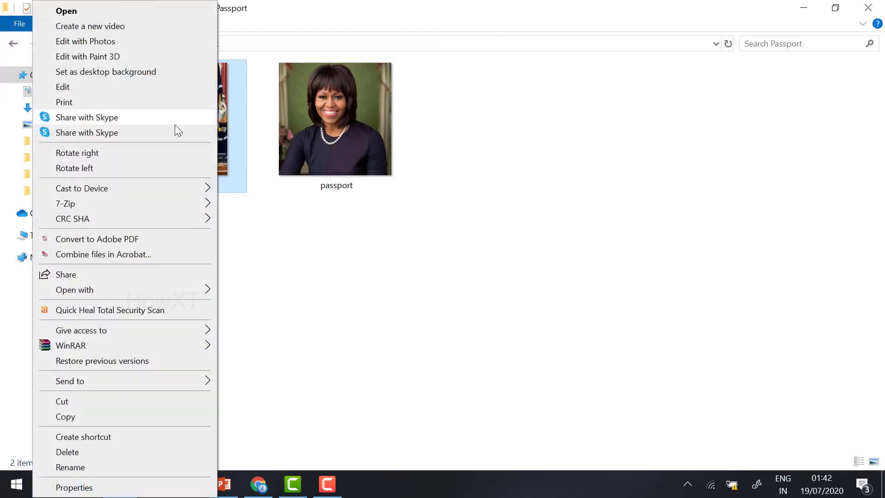
mouse_move(107, 287)
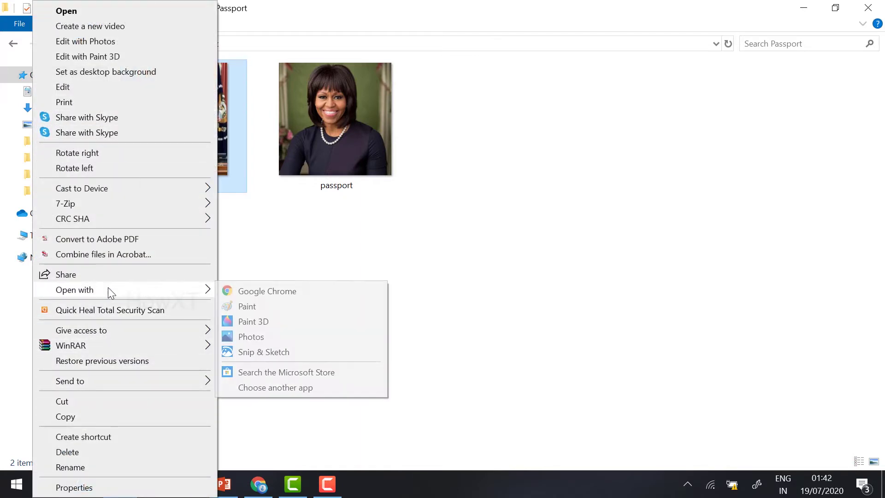
click(264, 309)
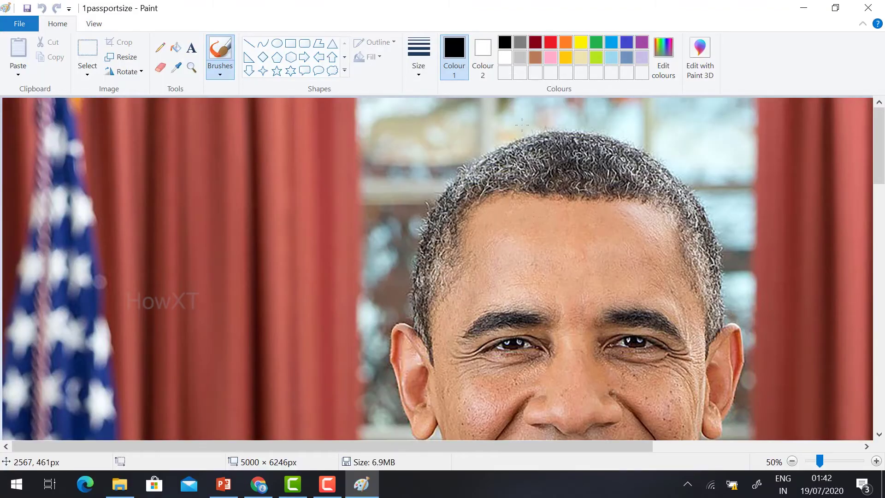
- Resize the photo to 50 percent (2500 × 3123px) and save it
click(123, 57)
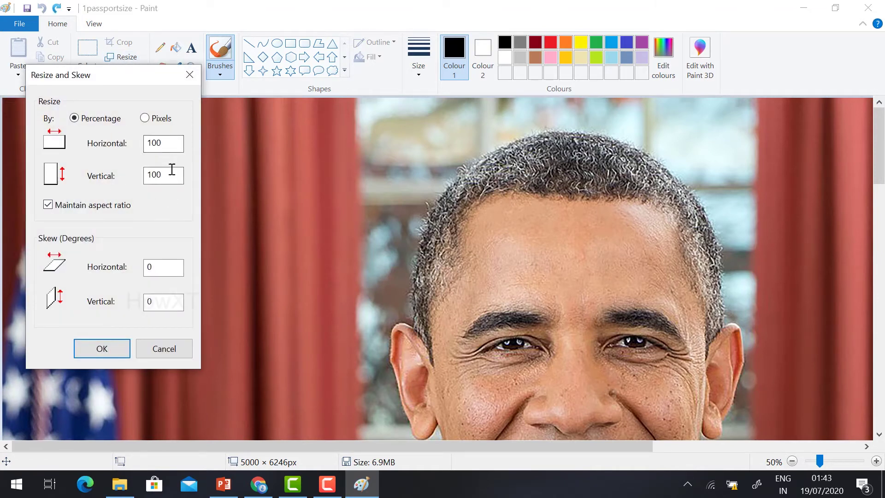
double_click(170, 144)
text(50)
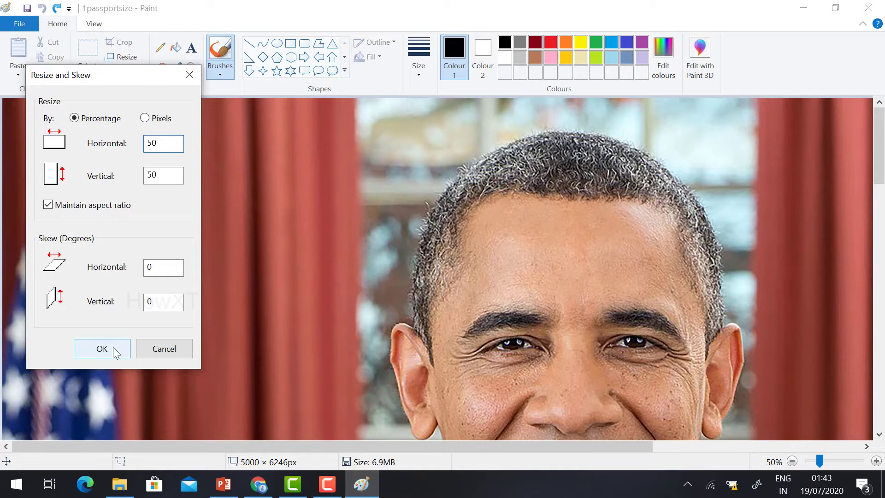
click(113, 348)
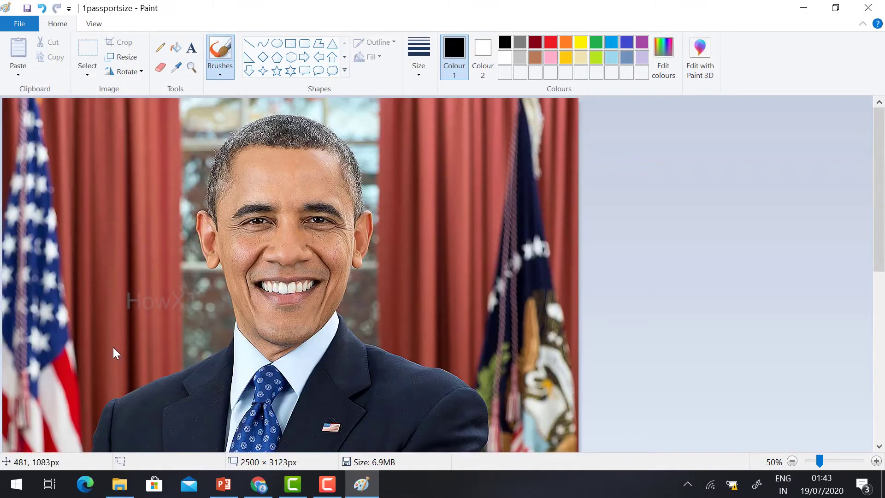
click(24, 21)
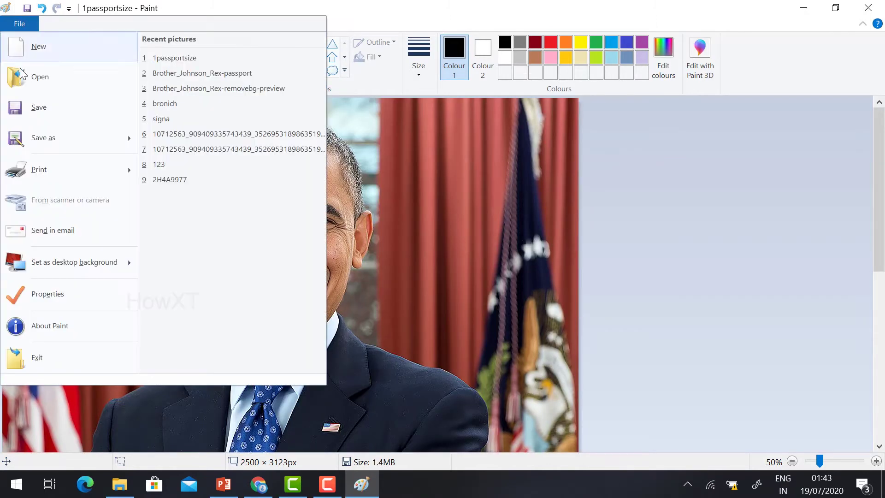
click(40, 111)
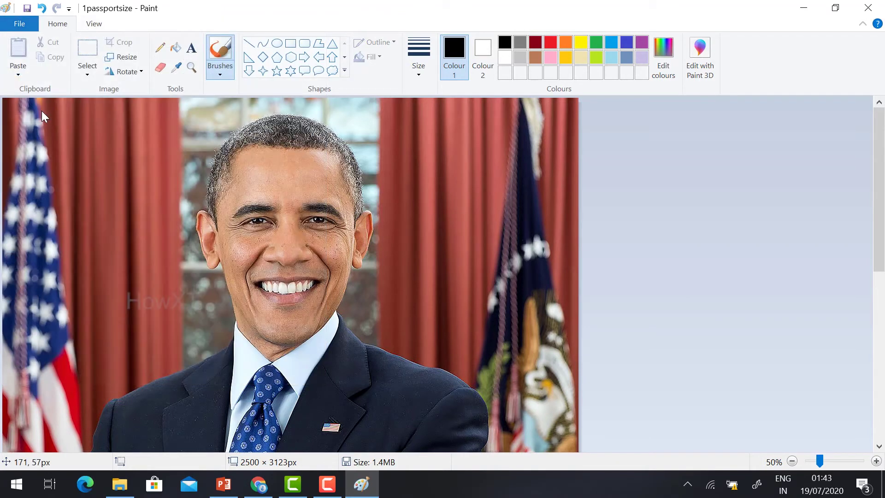
- Close Paint, confirm in Properties that 1passportsize is now 1.37 MB, and start reopening it
click(868, 7)
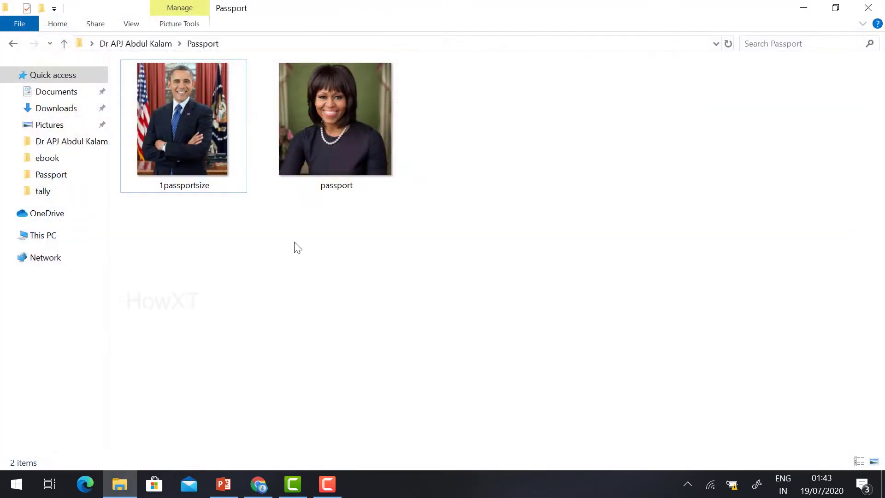
right_click(190, 134)
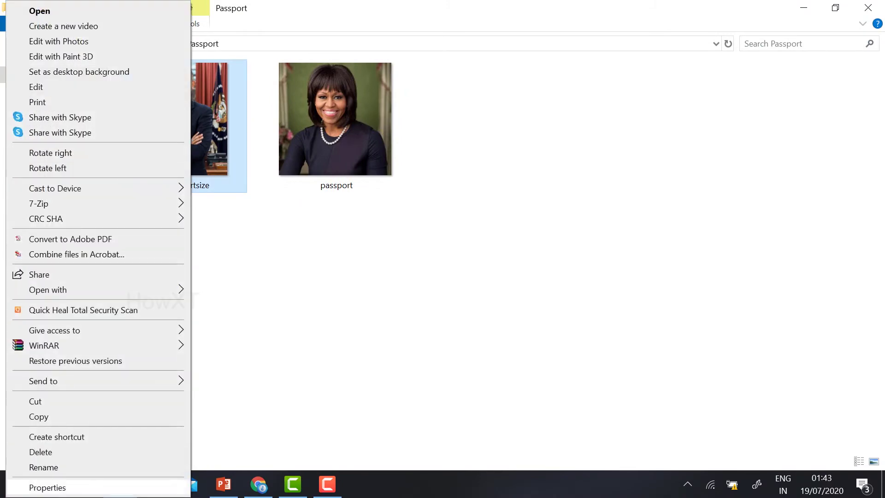
click(48, 488)
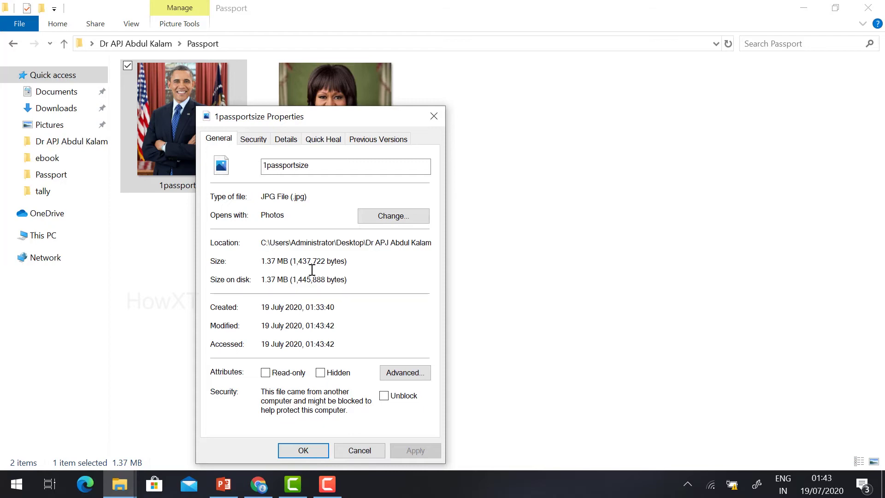
click(361, 451)
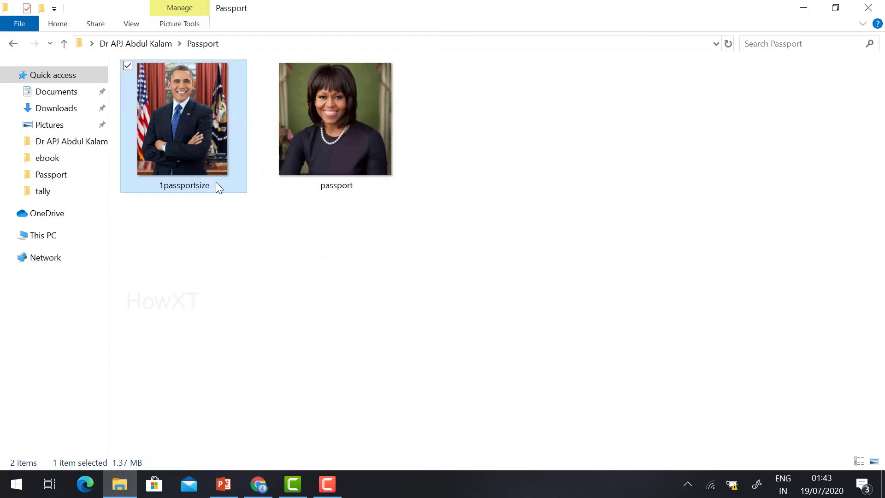
right_click(152, 112)
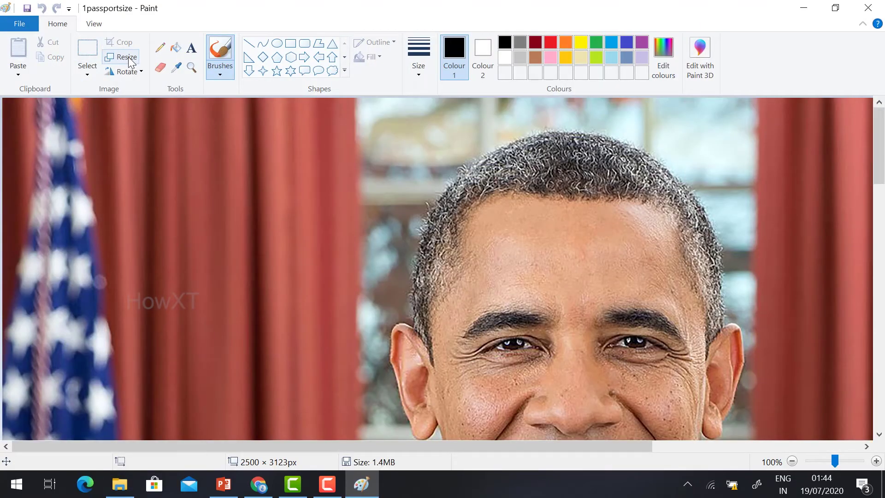
- Resize the photo by another 50 percent to 1250 × 1562px and save it
click(127, 58)
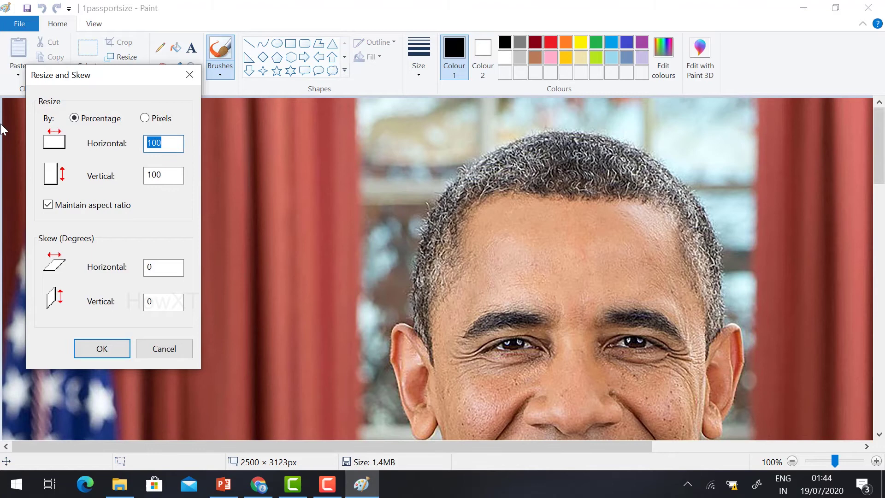
text(50)
click(113, 346)
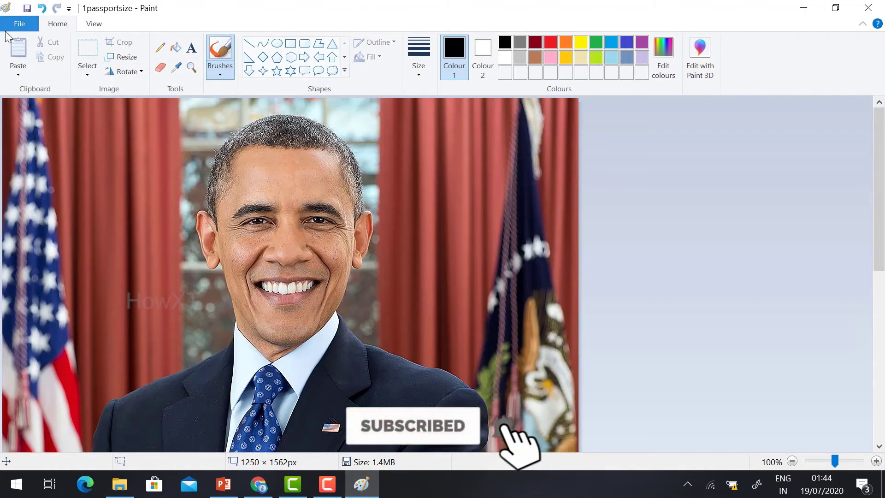
click(20, 23)
click(45, 111)
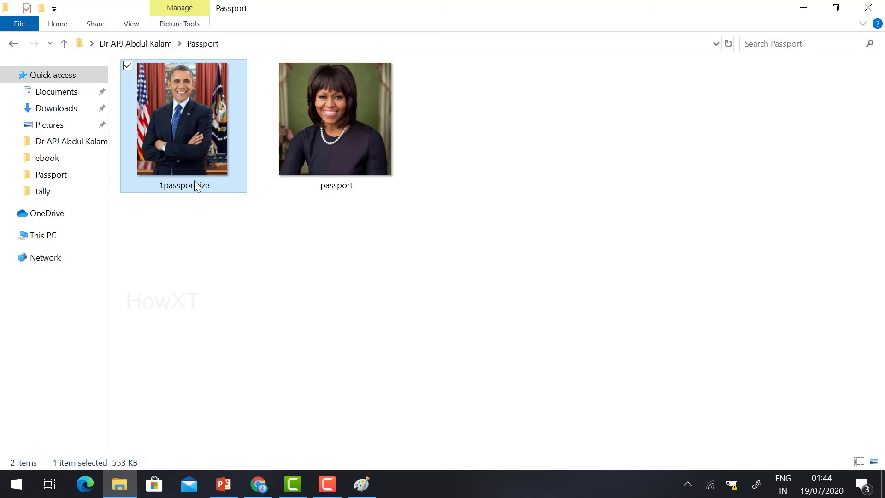
- Confirm in Properties that 1passportsize is 553 KB, then return to Paint
right_click(196, 186)
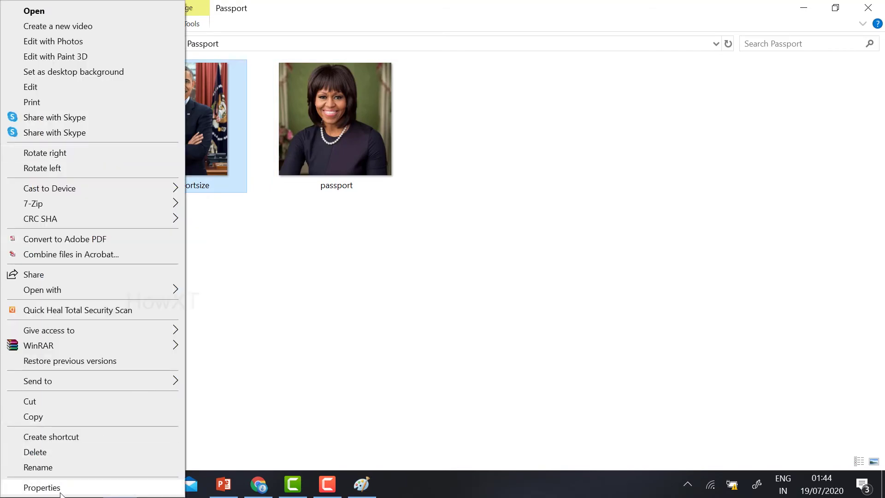
click(55, 488)
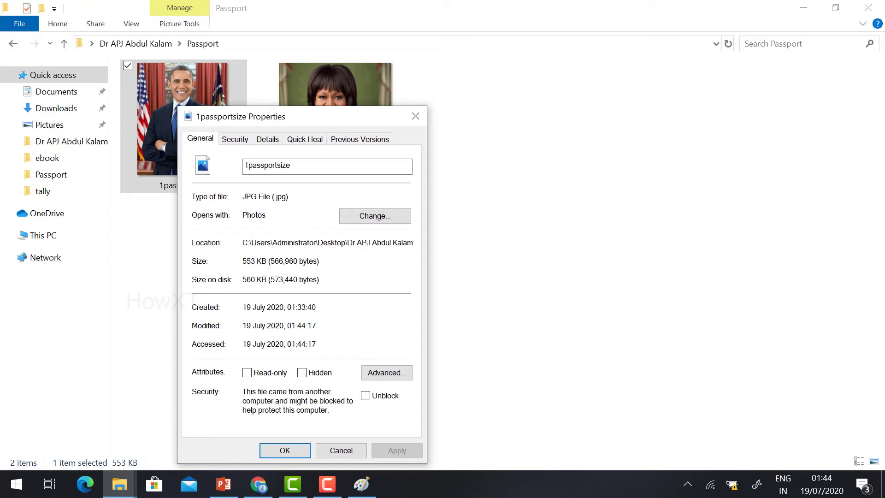
click(362, 484)
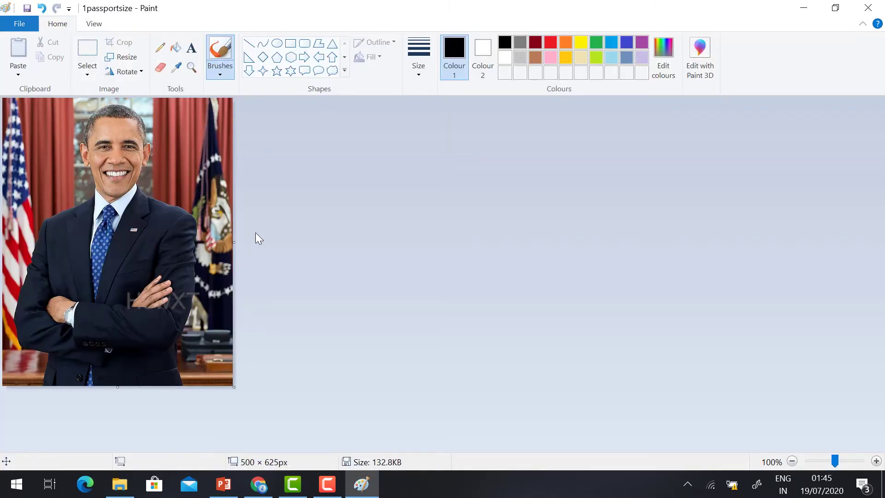
- Crop the photo to a 256 × 307px head-and-shoulders area and save it
click(94, 53)
drag(52, 100, 170, 242)
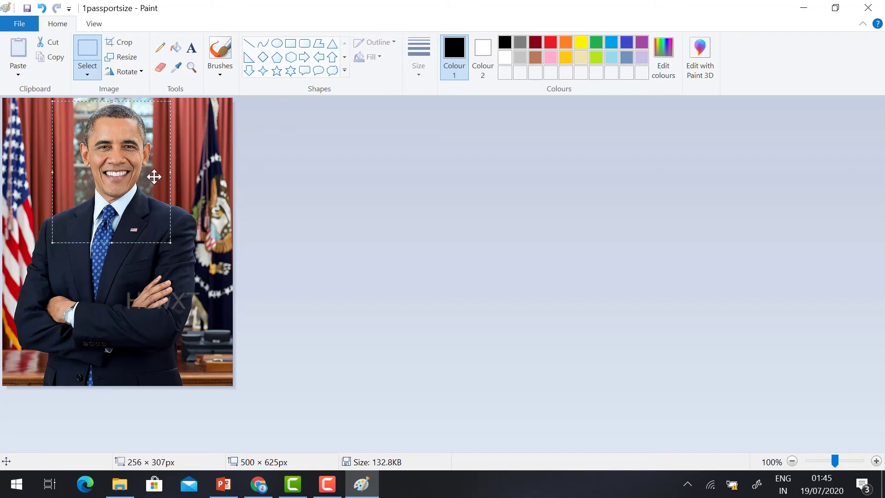
click(123, 42)
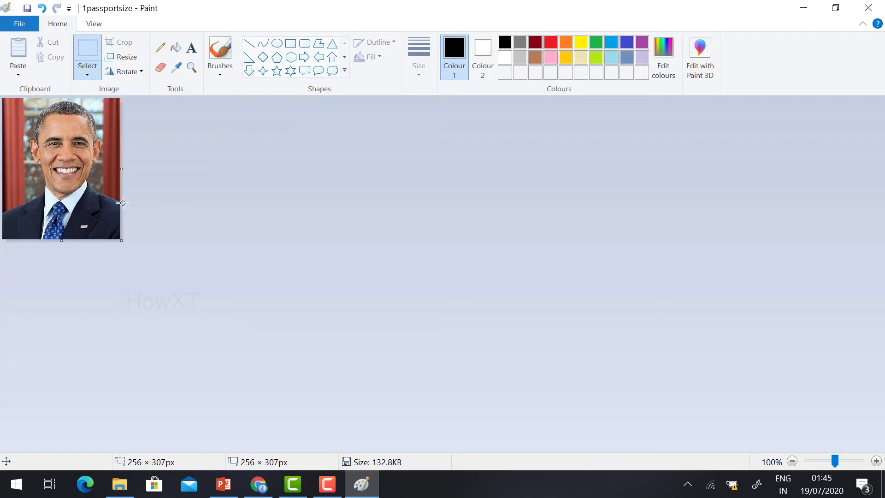
click(20, 23)
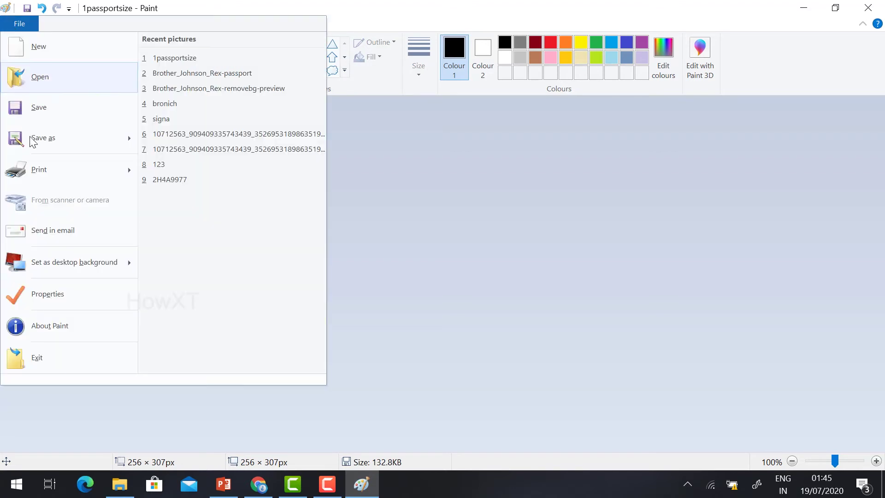
click(47, 112)
- Check 1passportsize's Properties, showing 54.1 KB (55,417 bytes)
key(alt+Tab)
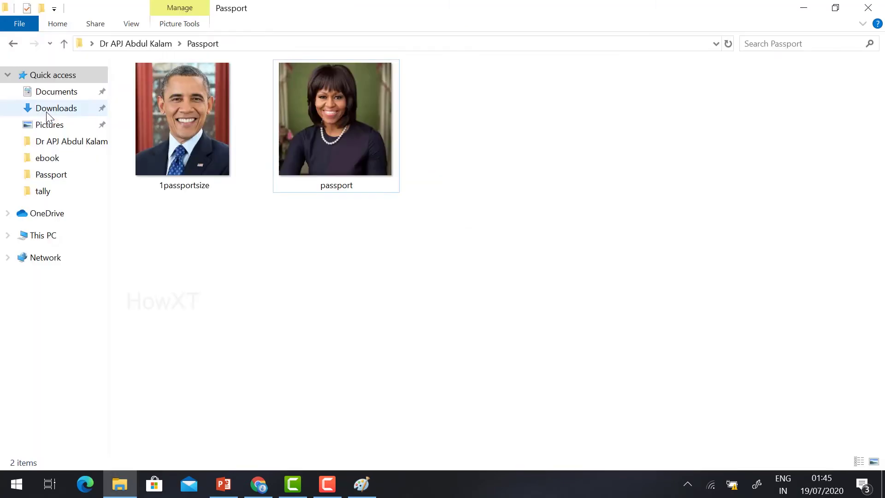
right_click(191, 148)
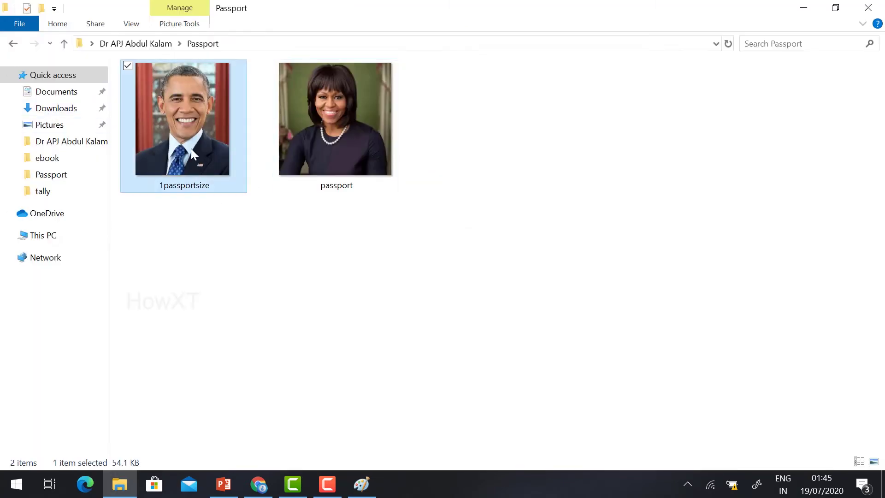
click(51, 487)
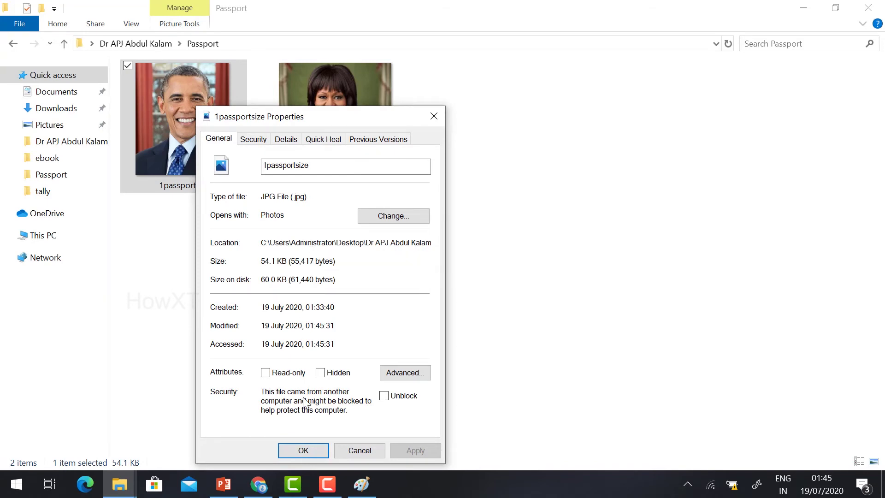
click(352, 451)
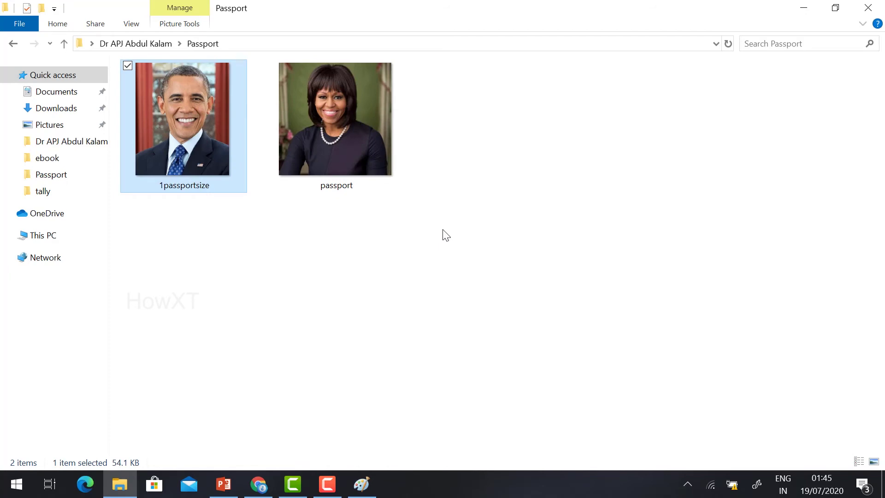
- Search Google for 'compress jpeg' and open the compressjpeg.com site
click(351, 322)
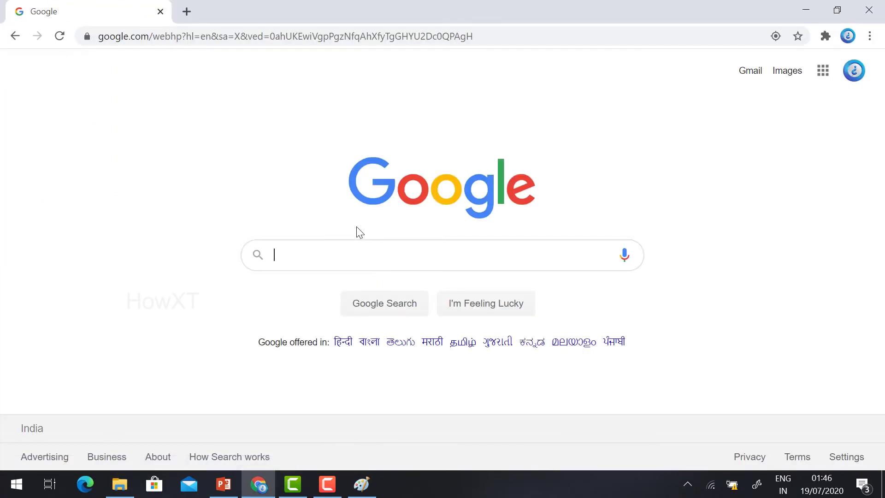
text(comp)
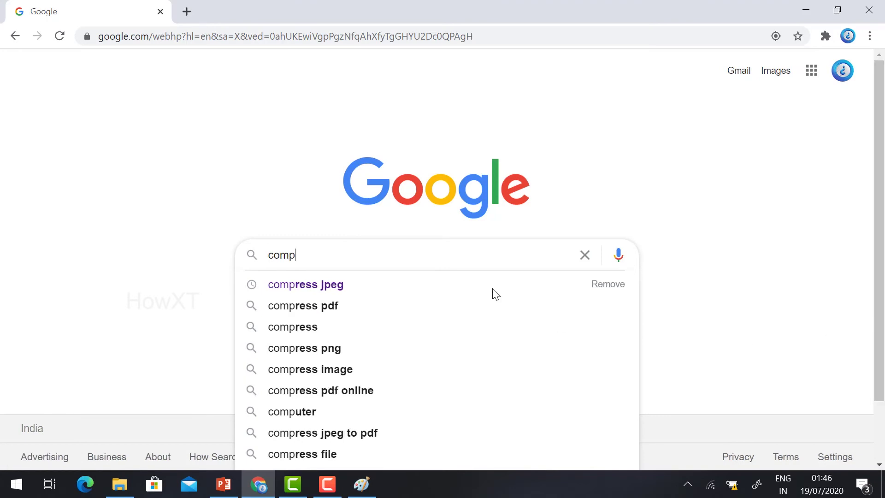
click(347, 289)
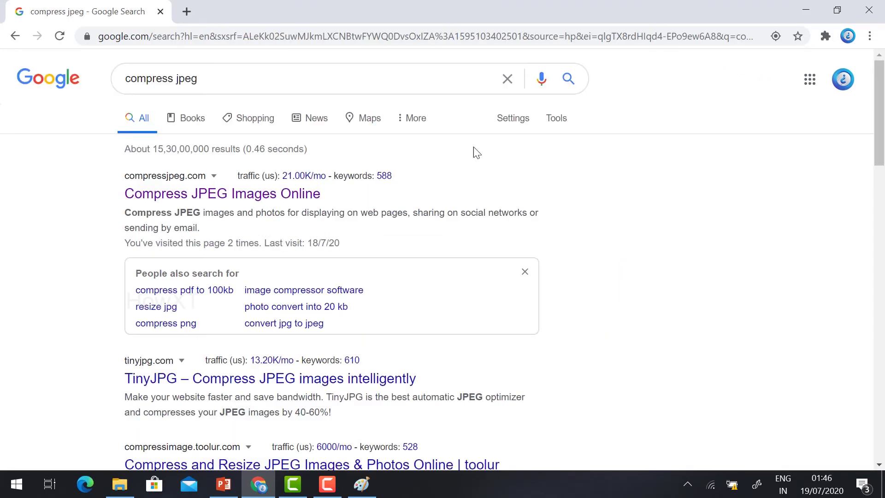
click(148, 203)
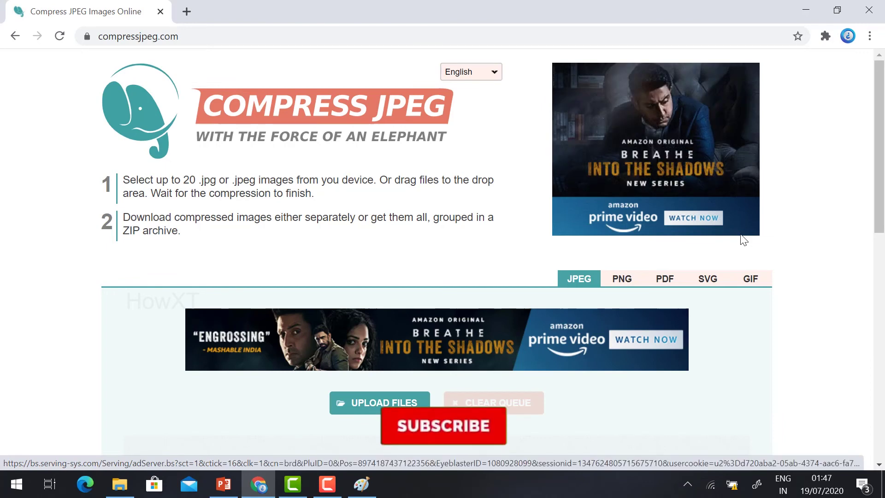
- Upload passport_mobile from Downloads to compressjpeg.com, which compresses it by 77%
scroll(741, 241, down, 1)
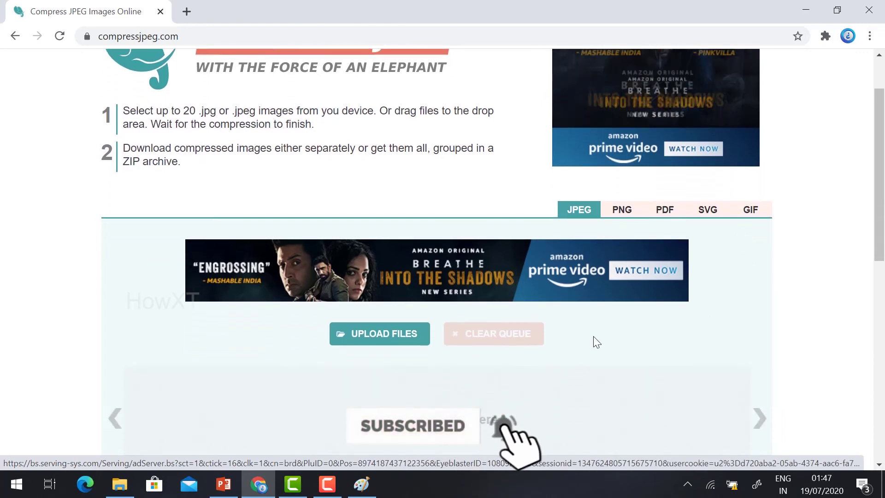
click(382, 339)
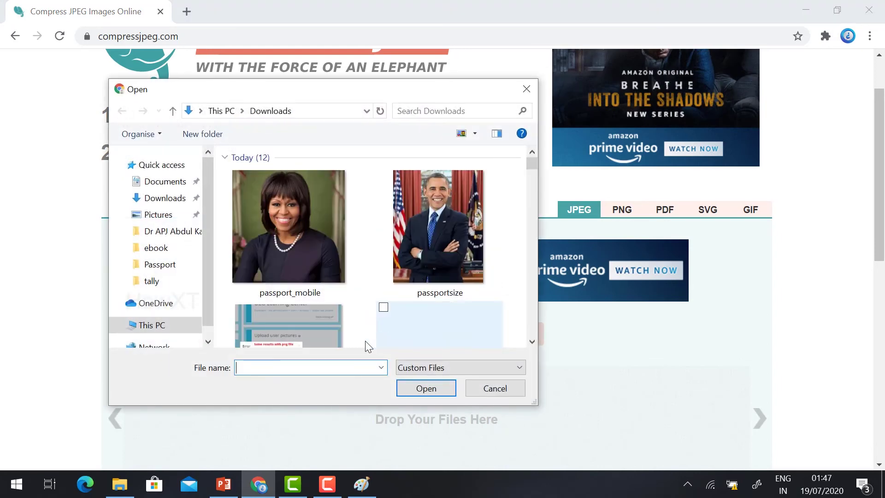
click(283, 238)
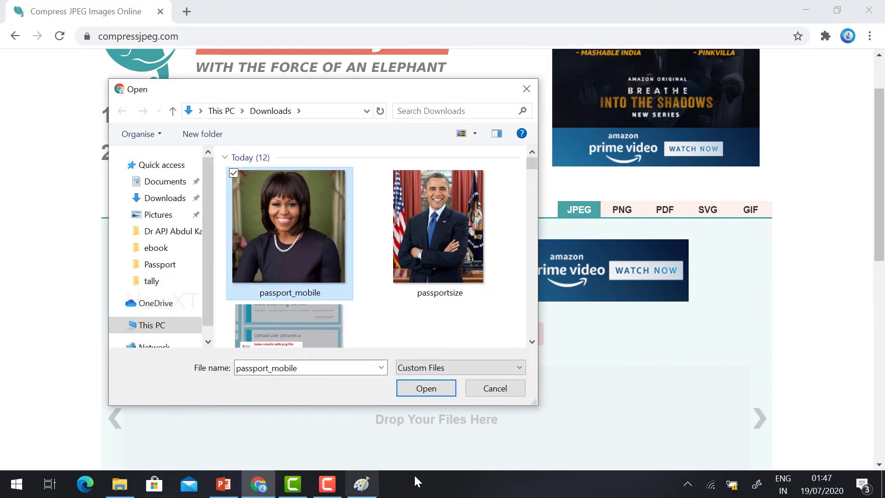
click(425, 388)
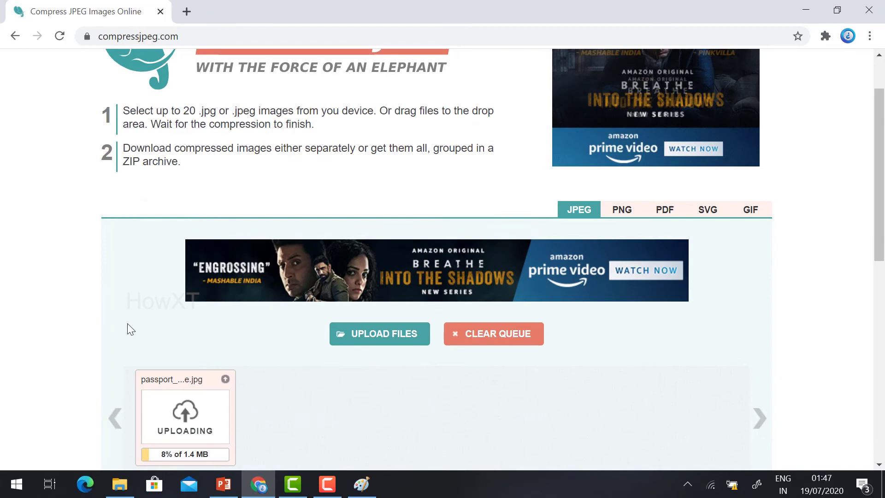
scroll(303, 388, down, 2)
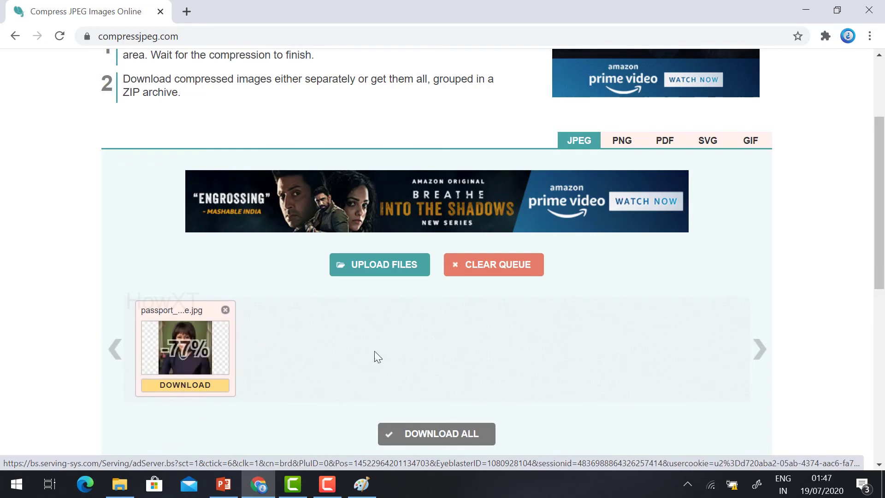
scroll(317, 335, down, 2)
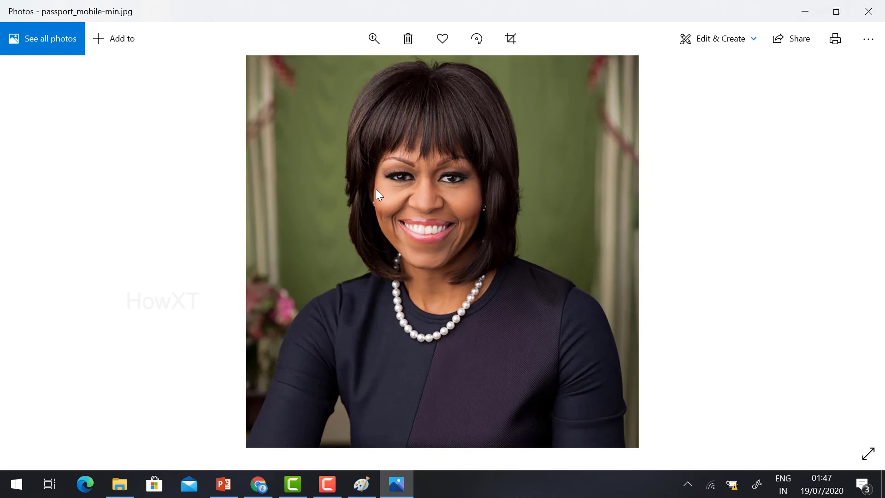
- Show the file information for passport_mobile-min.jpg, revealing 334.6 KB at 2663 x 2663
right_click(518, 181)
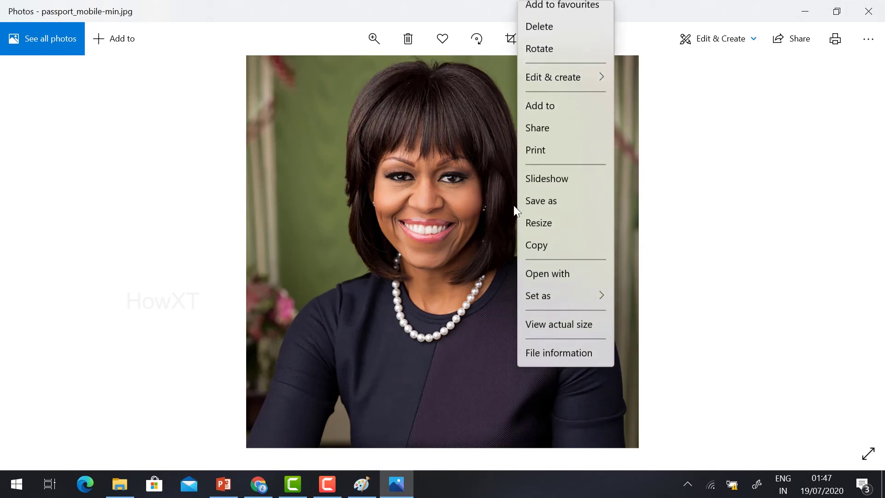
click(558, 363)
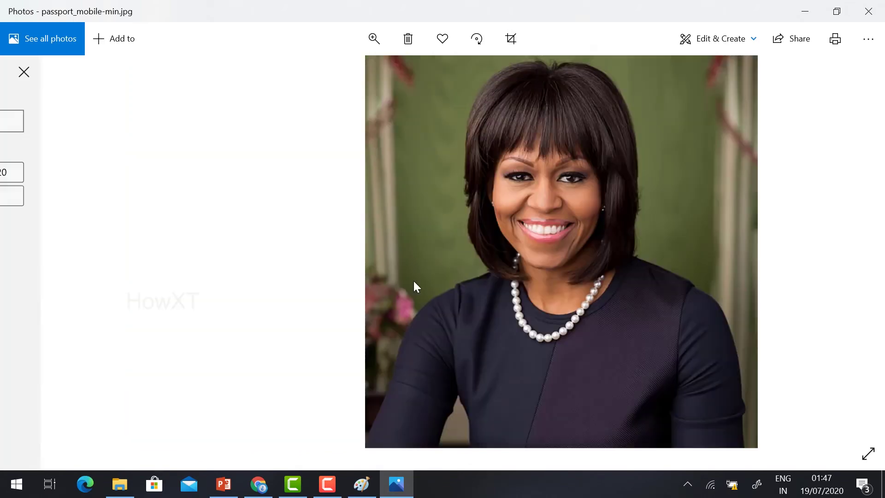
scroll(117, 302, down, 1)
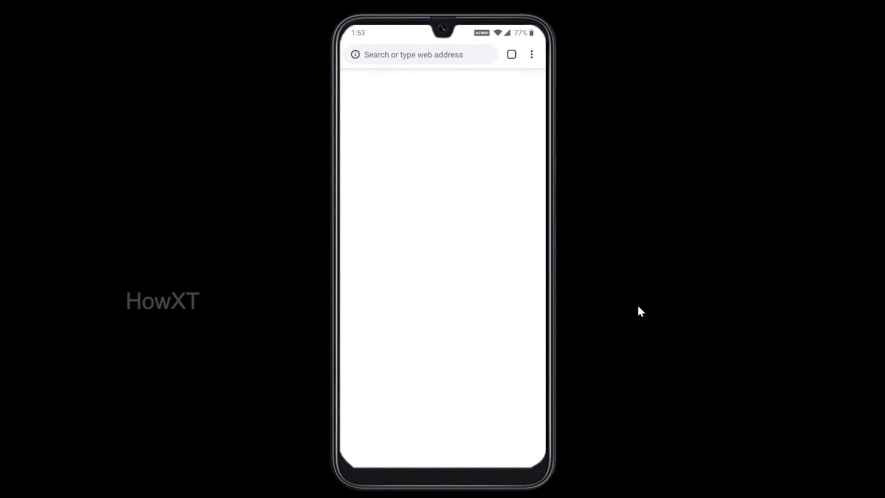
text(co)
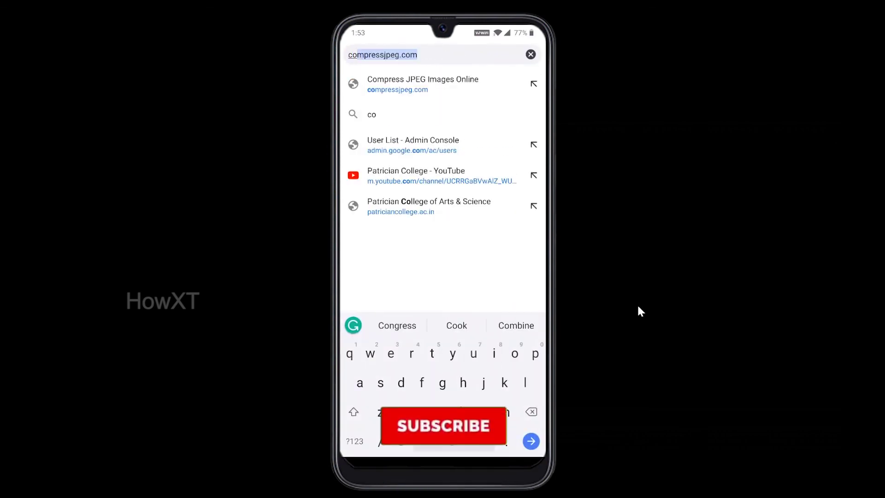
key(Return)
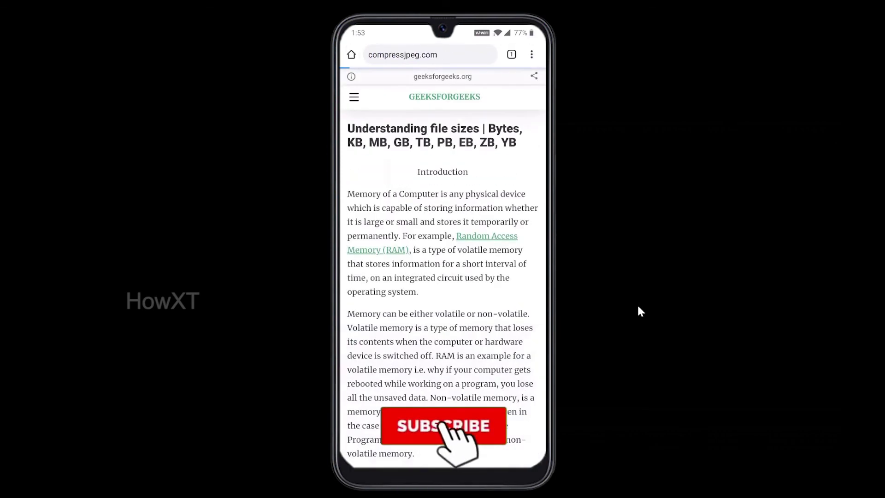